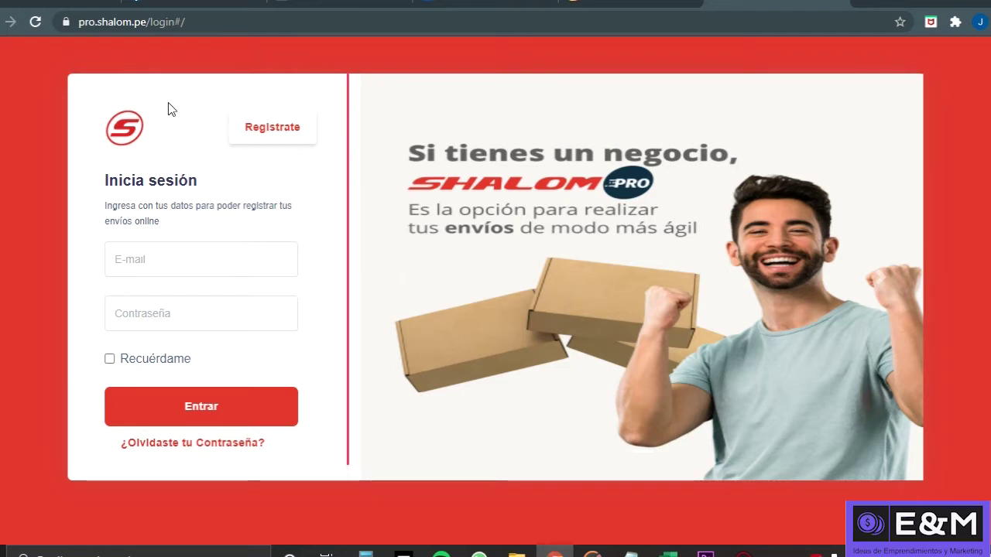
Register a new Shalom Pro account and confirm the registration through the verification e-mail in Gmail.
left_click(264, 126)
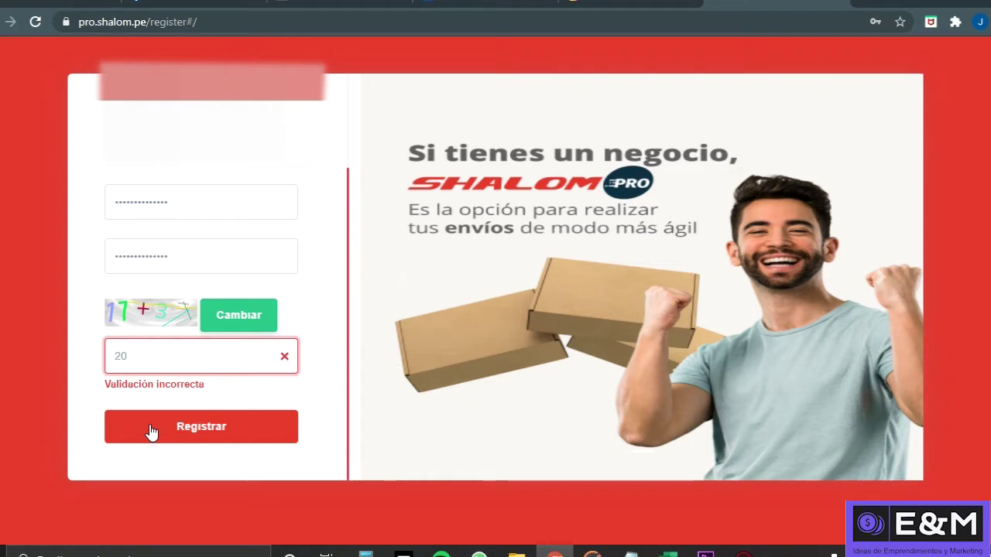
left_click(160, 431)
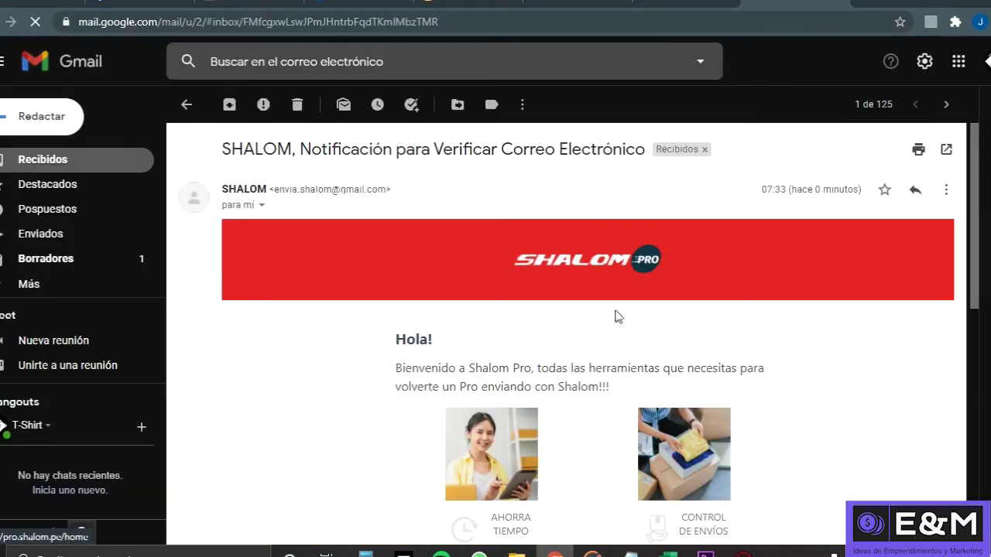
scroll(596, 309, "down", 2)
scroll(596, 311, "down", 1)
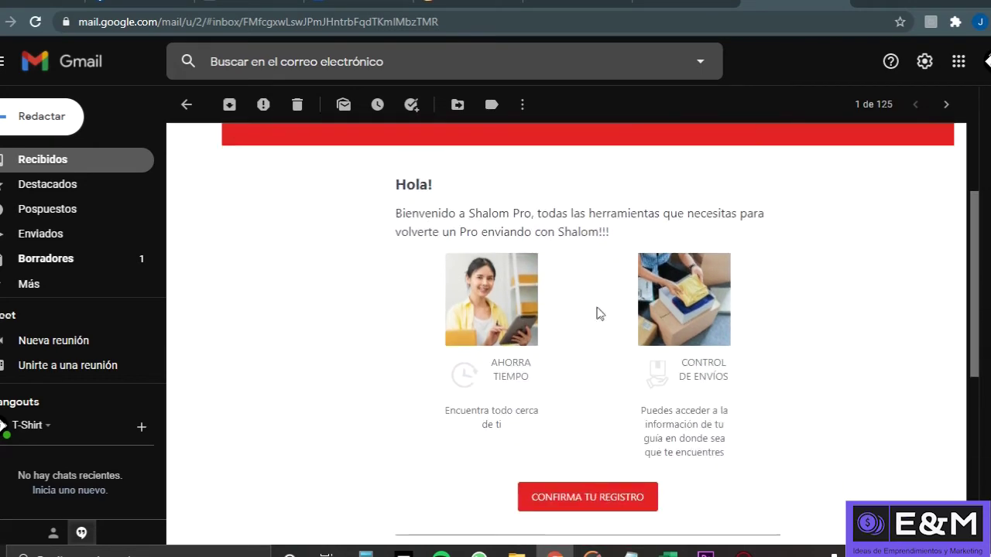
scroll(755, 387, "down", 1)
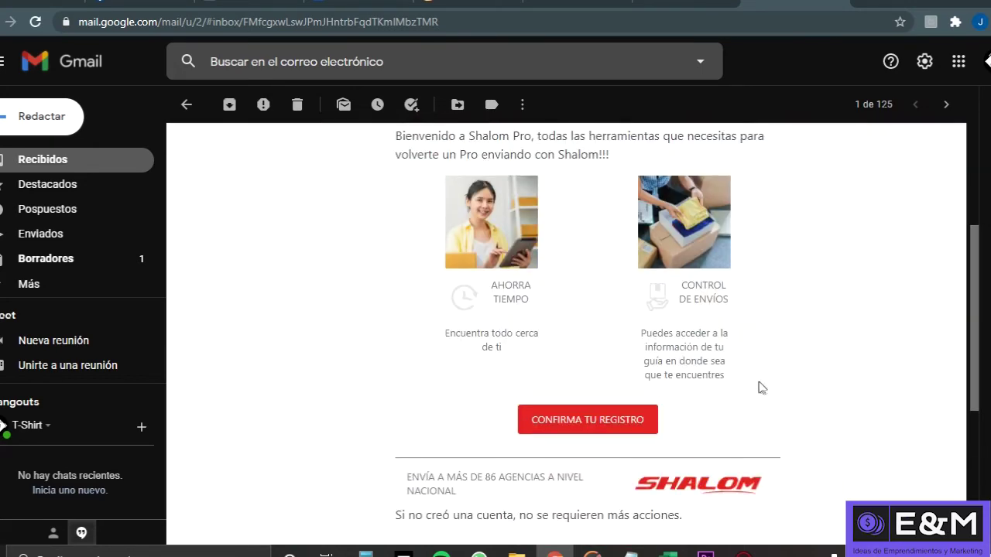
left_click(586, 422)
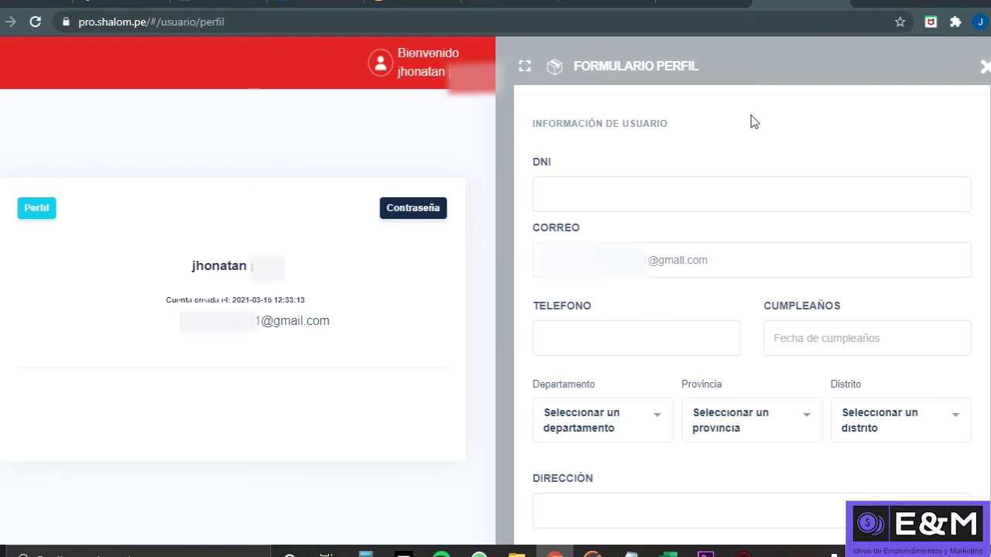
Set the shipment's origin to LIMA / LIMA / PUEBLO LIBRE and its destination to APURIMAC / ABANCAY / ABANCAY.
left_click(751, 468)
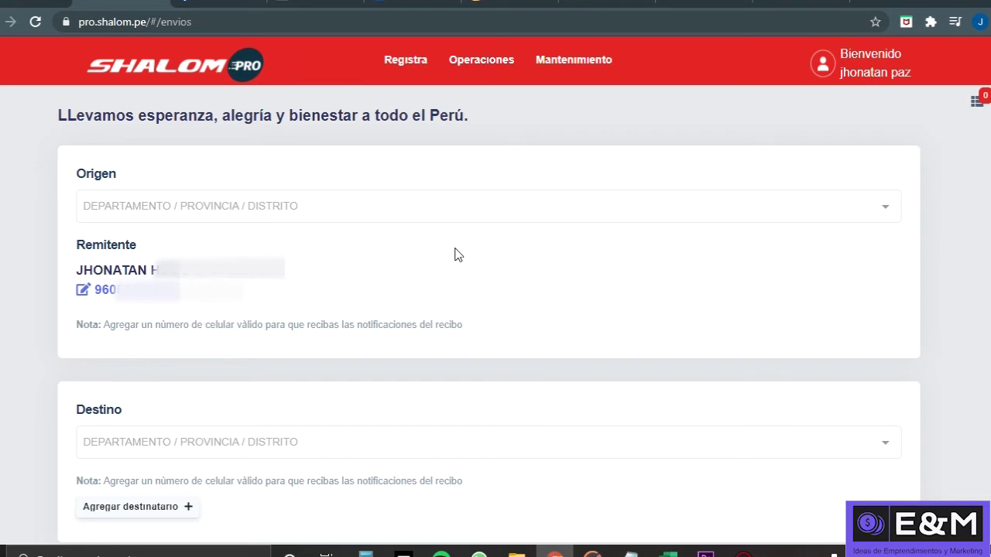
left_click(433, 205)
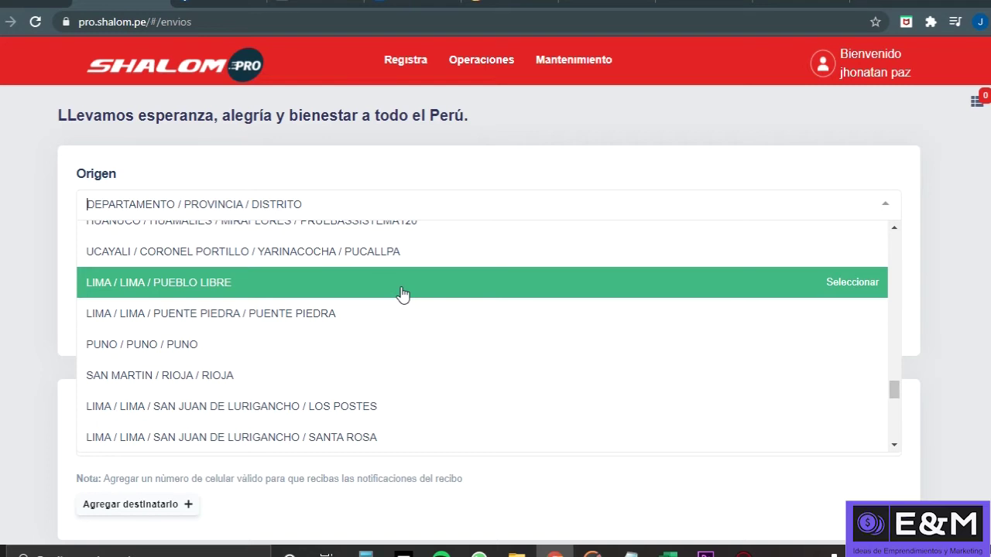
left_click(403, 287)
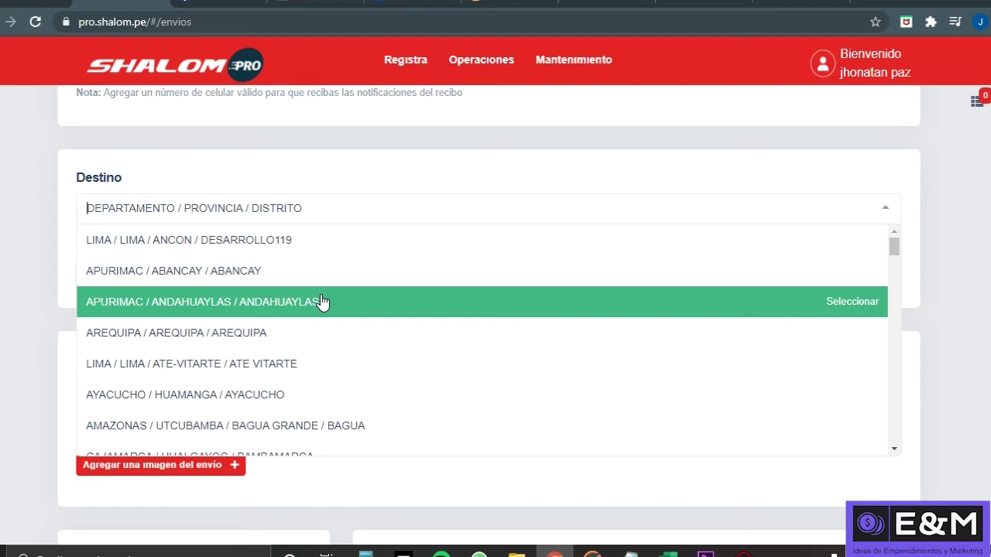
left_click(322, 270)
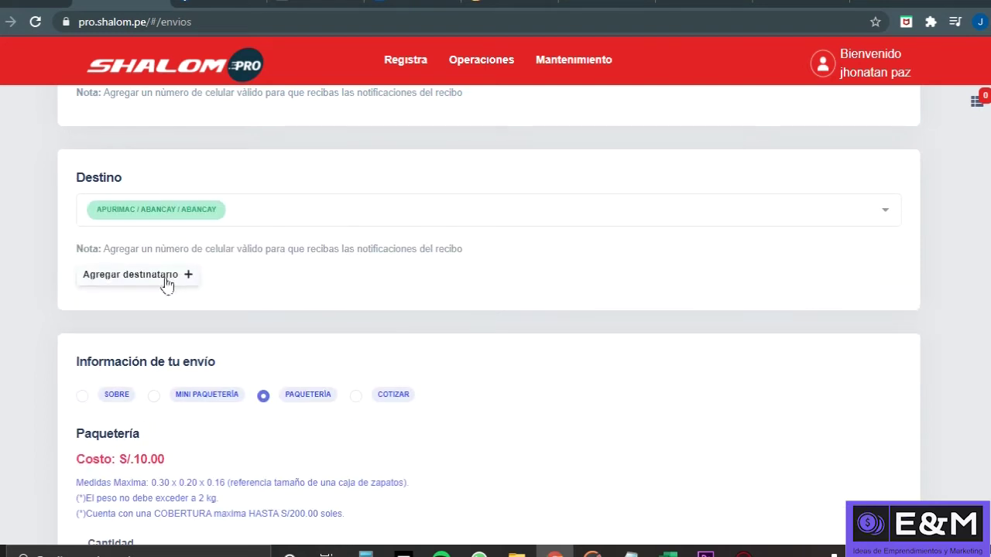
Add a recipient to the shipment, look the person up by DNI number and register them.
left_click(170, 276)
left_click(161, 287)
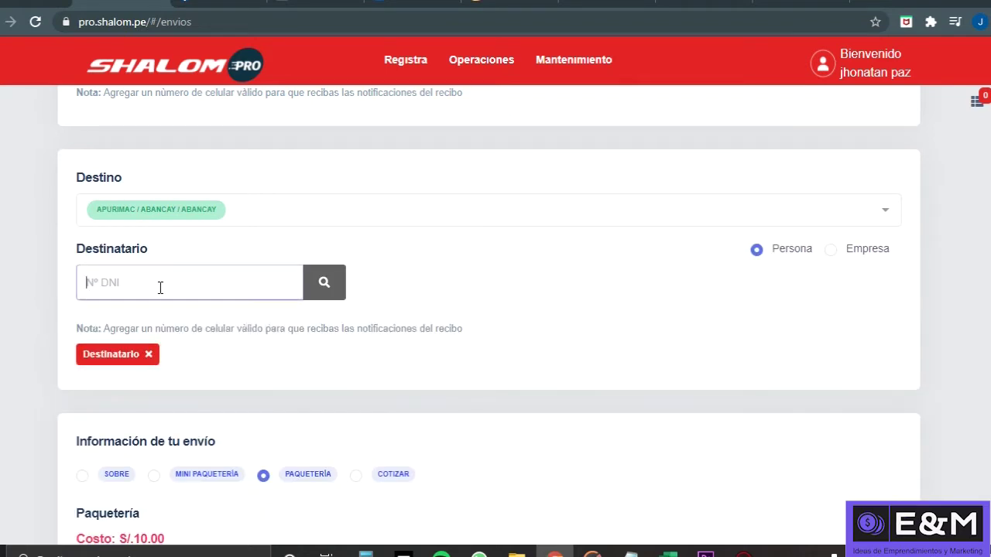
key("ctrl+v")
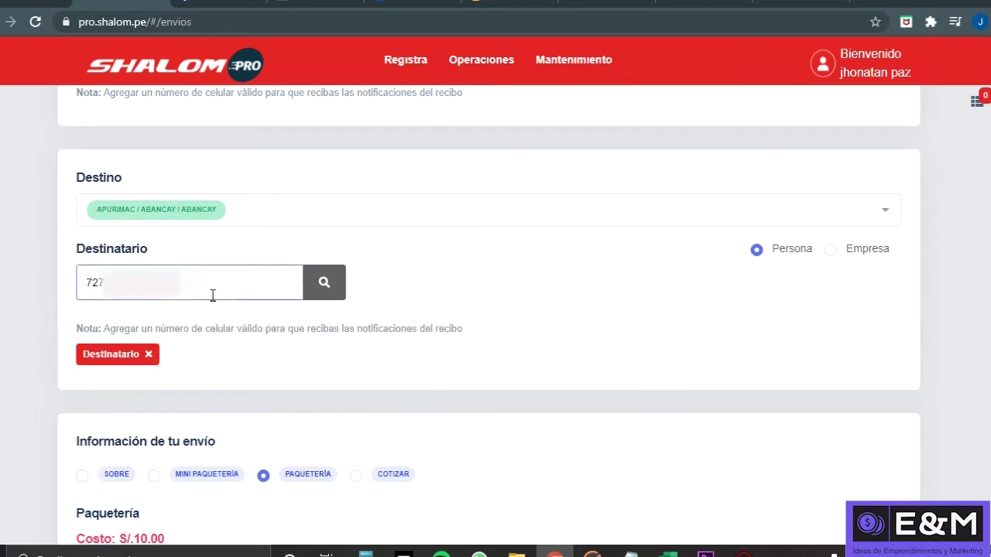
left_click(338, 284)
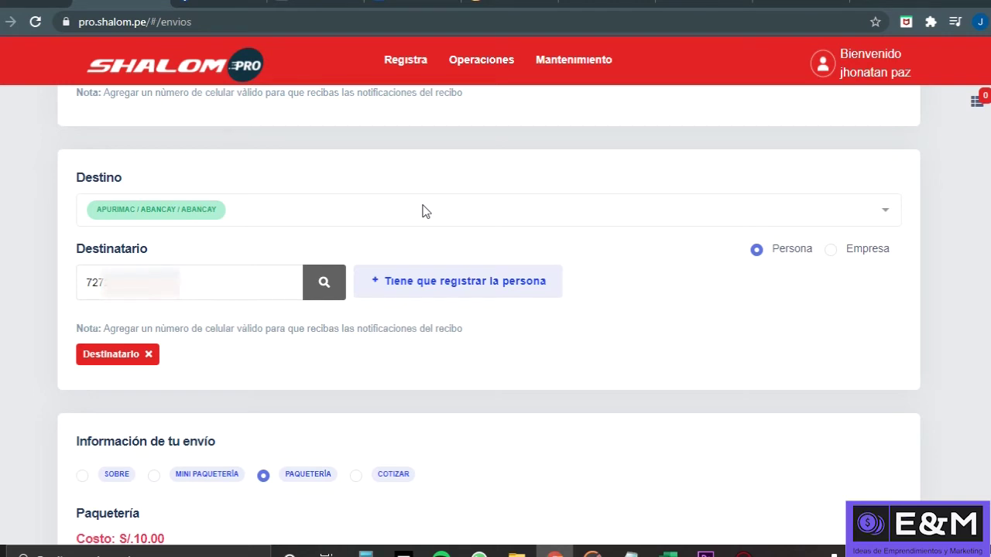
left_click(457, 283)
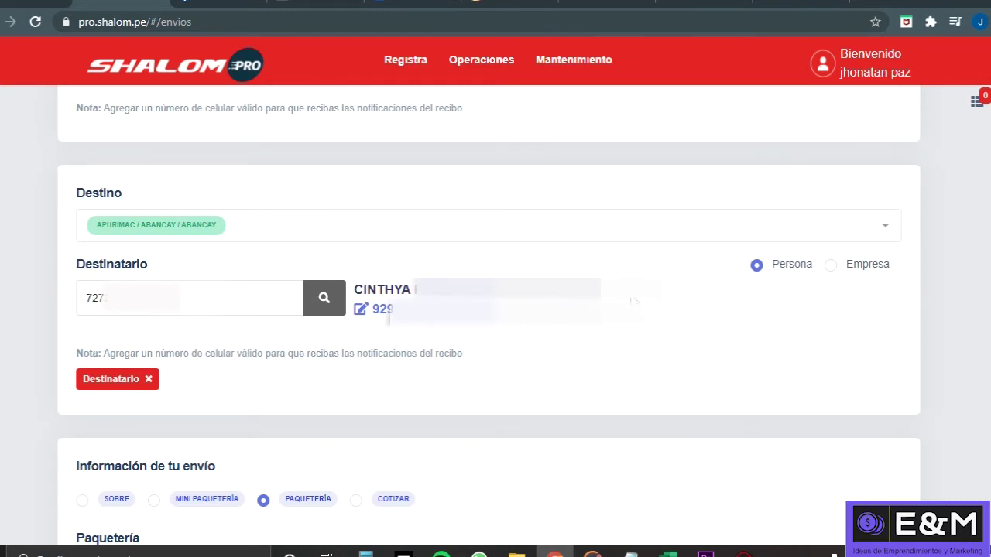
Compare the Sobre, Mini paquetería and Paquetería shipment types, and select Cotizar for this shipment.
scroll(332, 345, "down", 4)
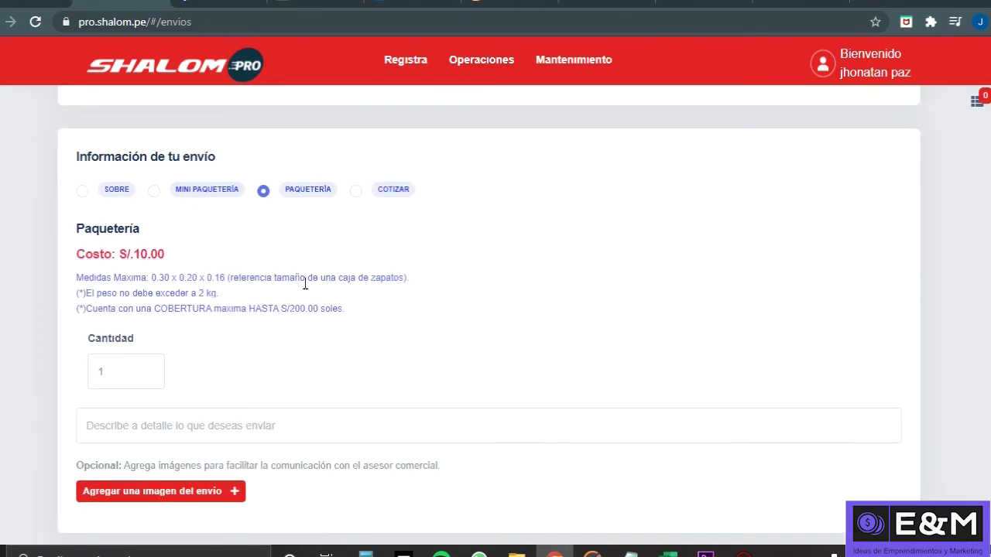
left_click(83, 192)
left_click(163, 194)
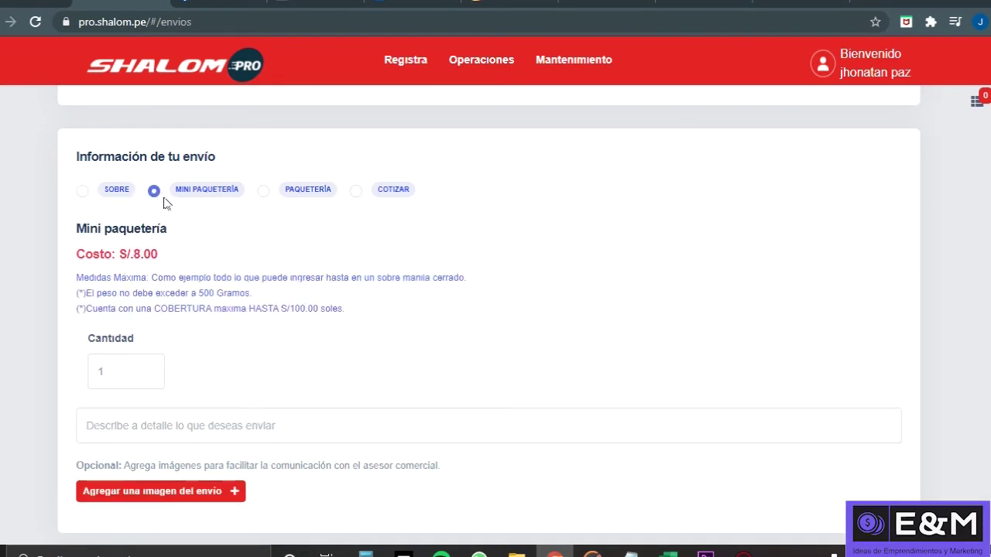
left_click(266, 193)
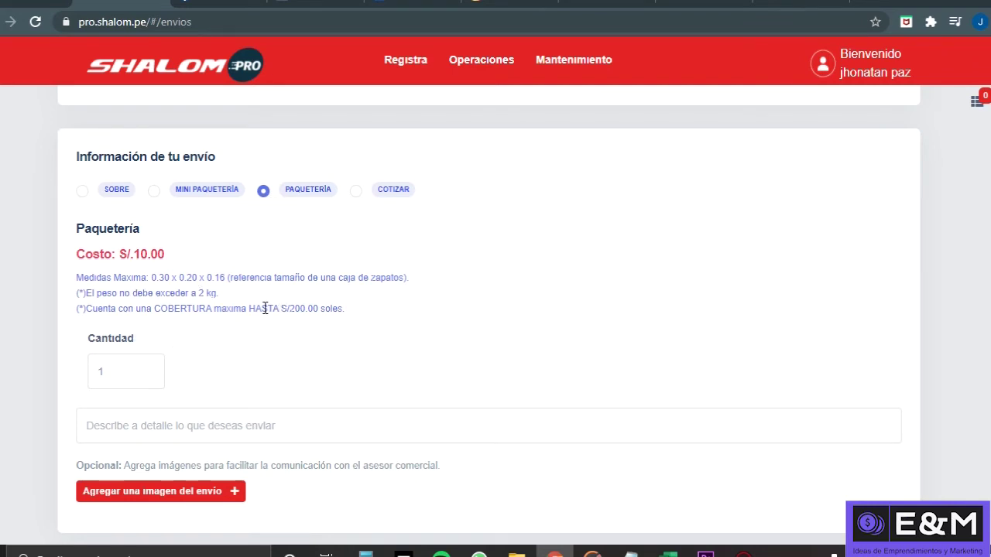
left_click(359, 192)
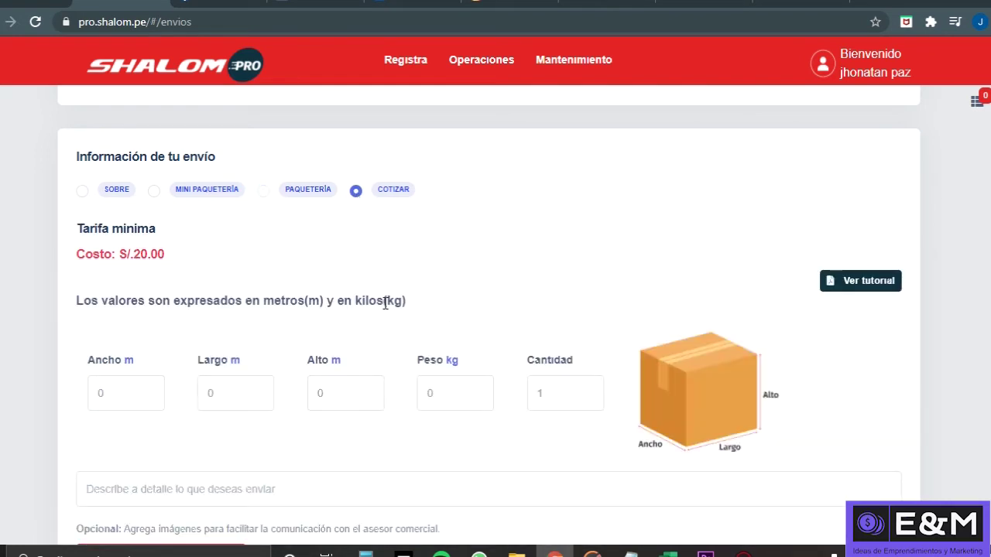
Set both the package's width (Ancho) and length (Largo) to 0.25 m.
scroll(581, 303, "down", 1)
left_click(94, 329)
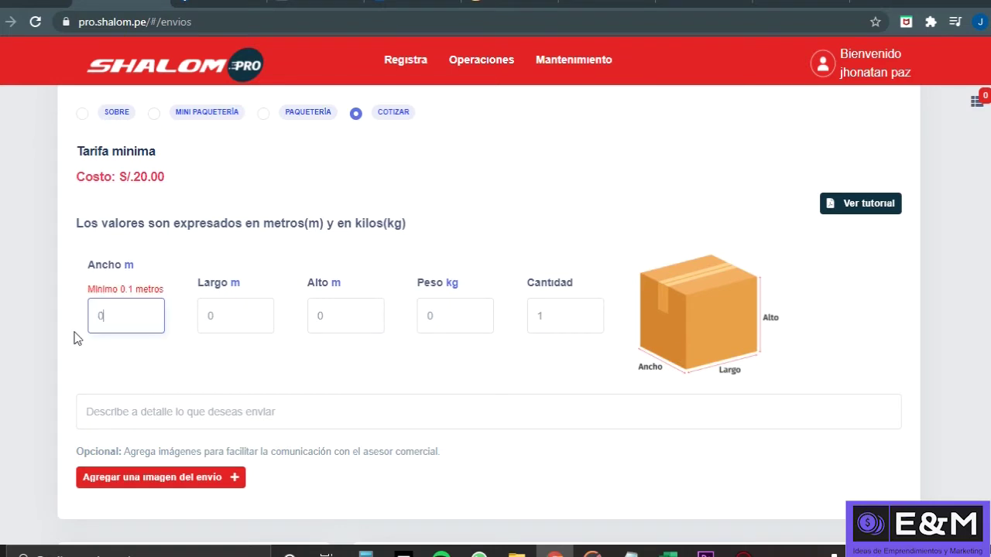
type("0.")
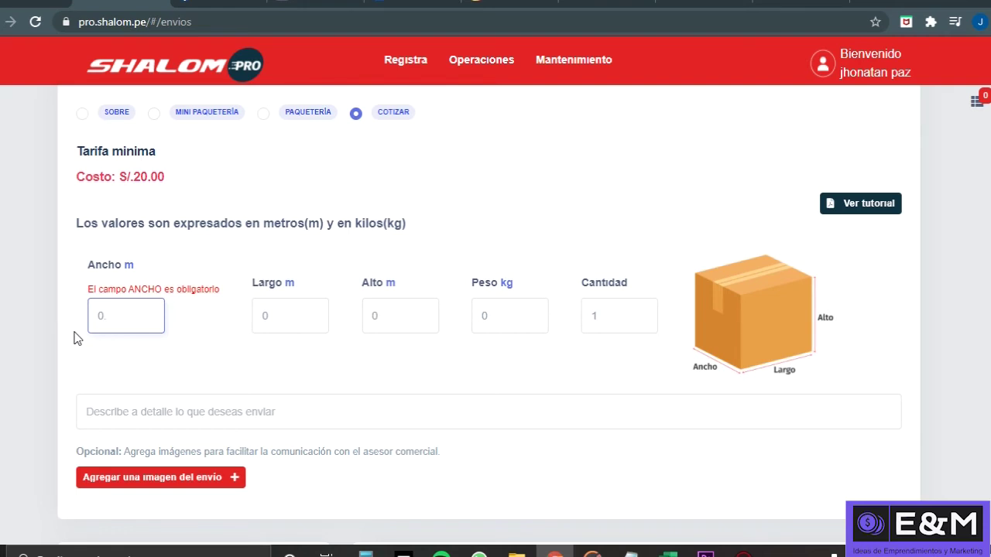
type("25")
left_click(234, 324)
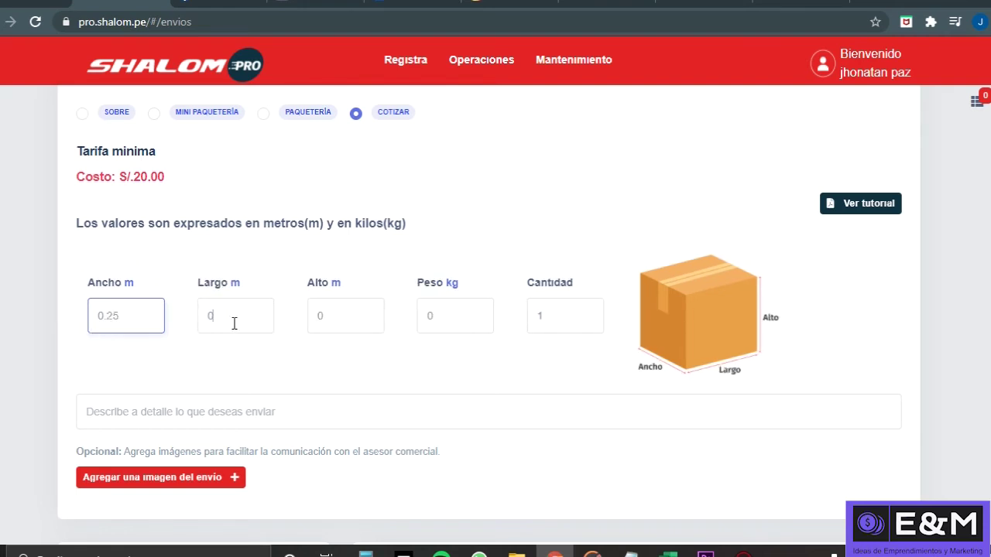
left_click_drag(237, 324, 198, 326)
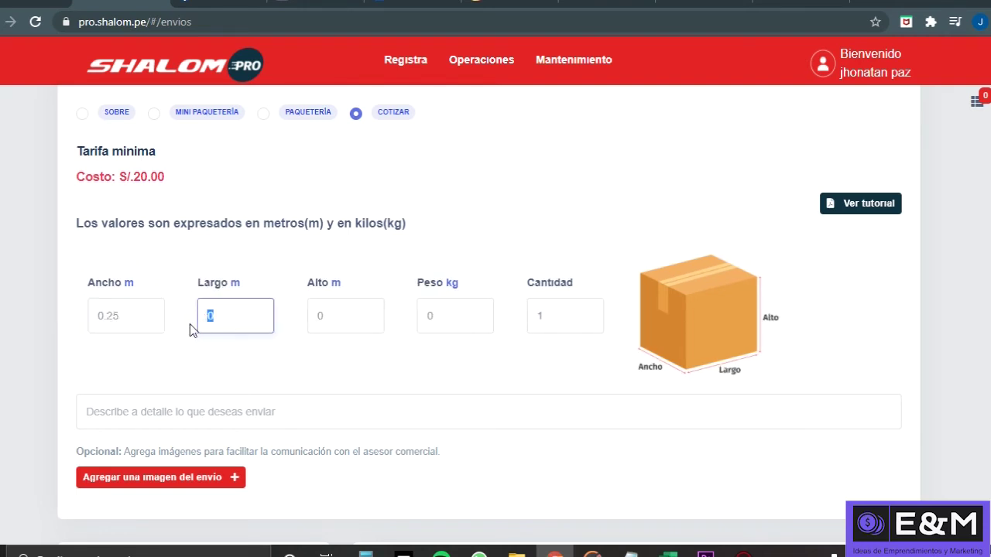
type("0.25")
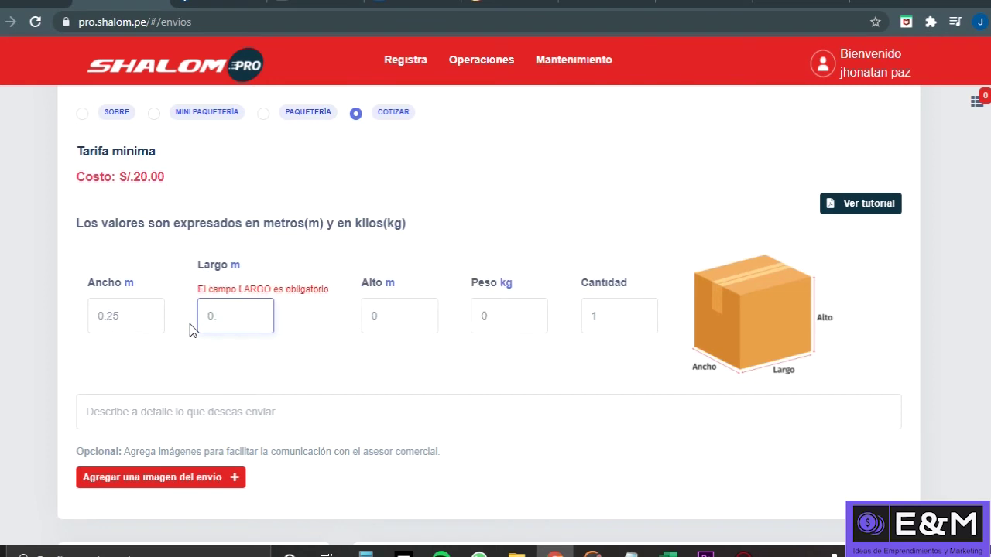
Set the package's height (Alto) to 0.10 m and its weight (Peso) to 1 kg, and check the quoted cost.
left_click(354, 325)
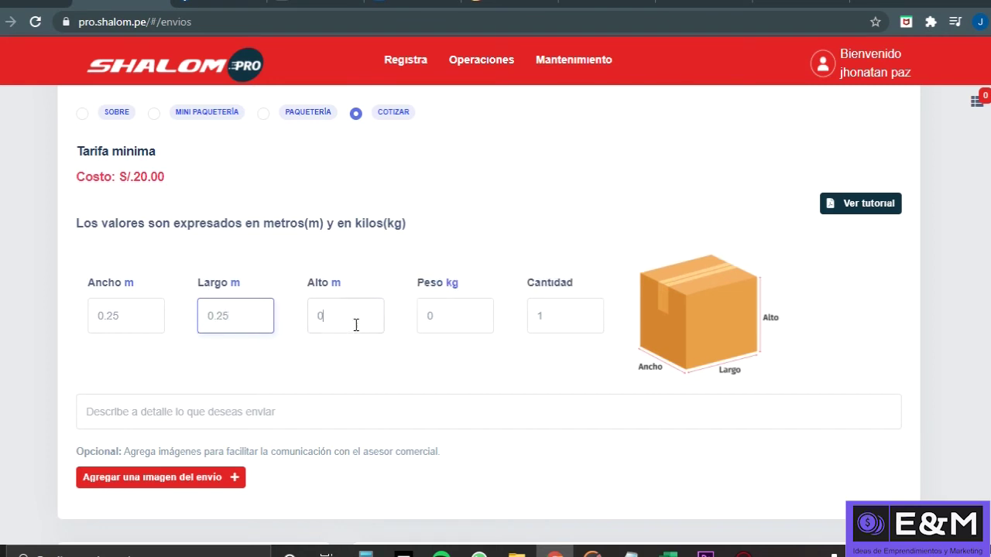
type(".10")
left_click(463, 387)
left_click(478, 428)
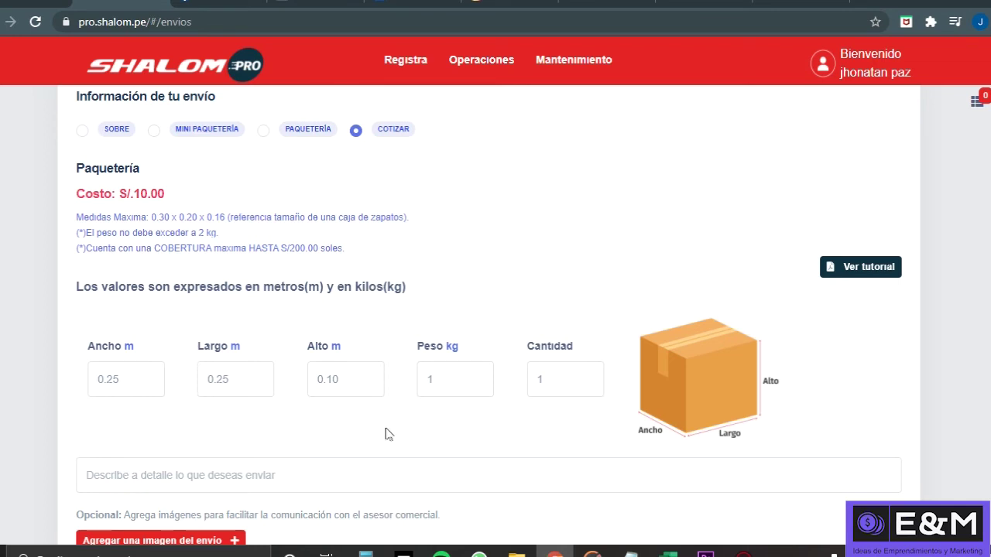
left_click_drag(165, 195, 56, 202)
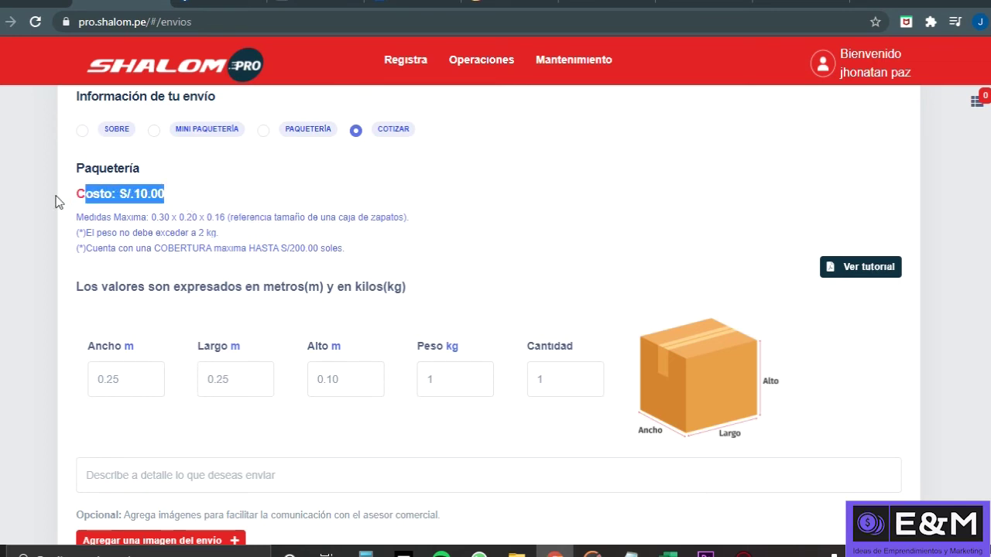
left_click(56, 202)
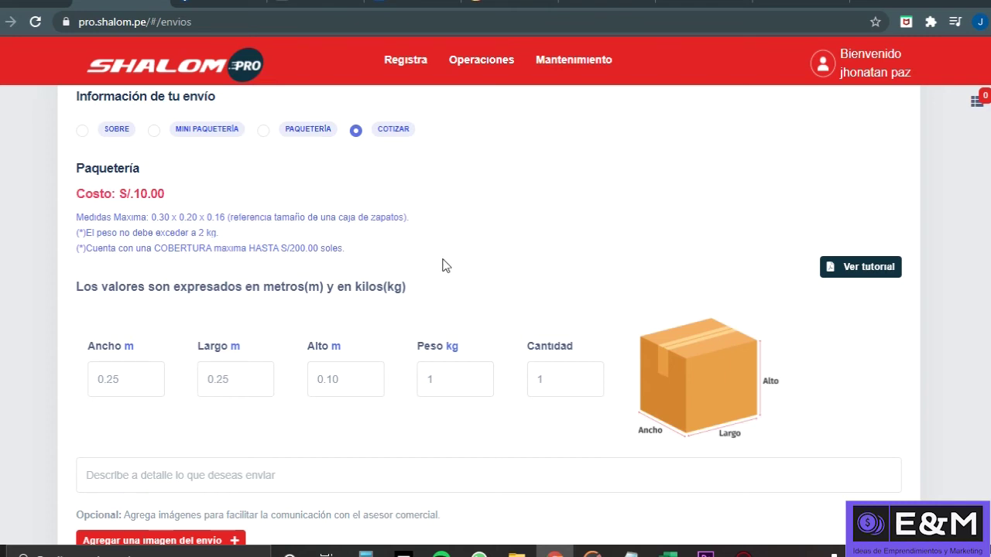
Describe the shipment's contents as "polos".
scroll(500, 261, "down", 1)
left_click(241, 397)
type("polos")
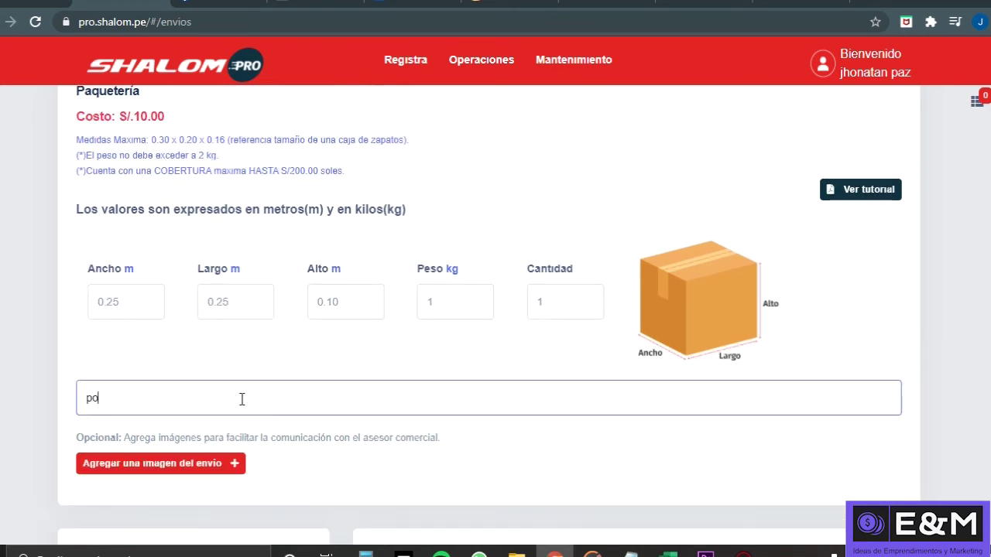
left_click(239, 373)
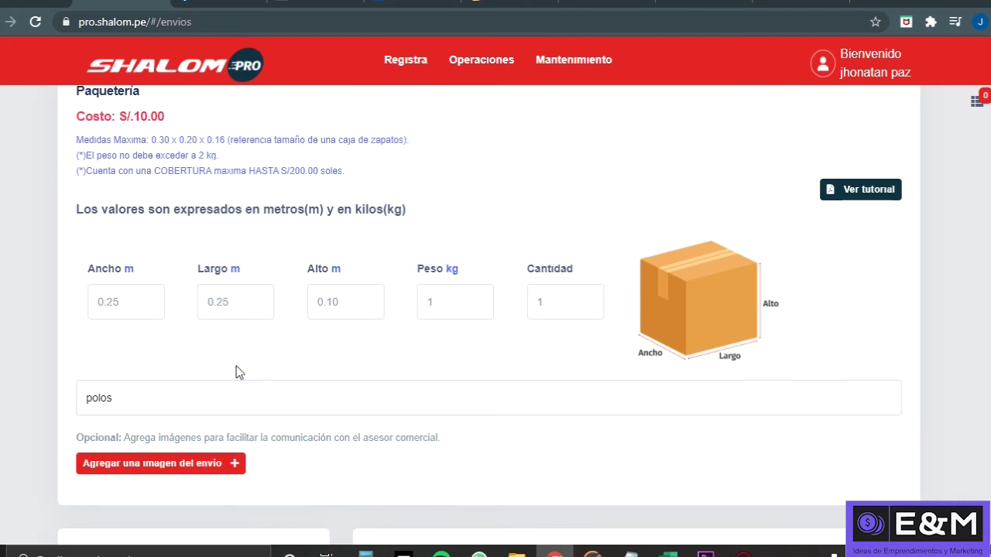
Choose Remitente as the payer of the shipment and add the shipment to the list.
scroll(460, 261, "down", 3)
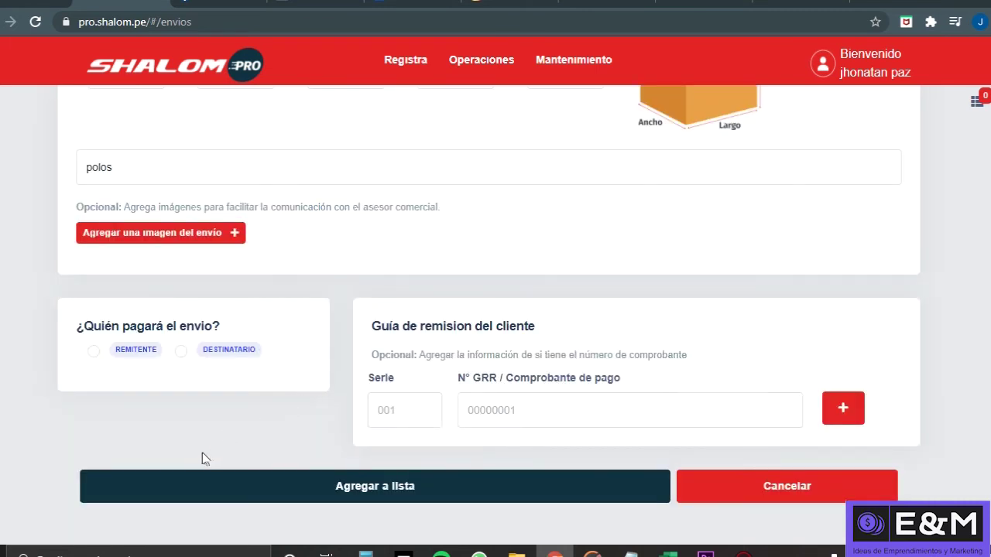
left_click(93, 349)
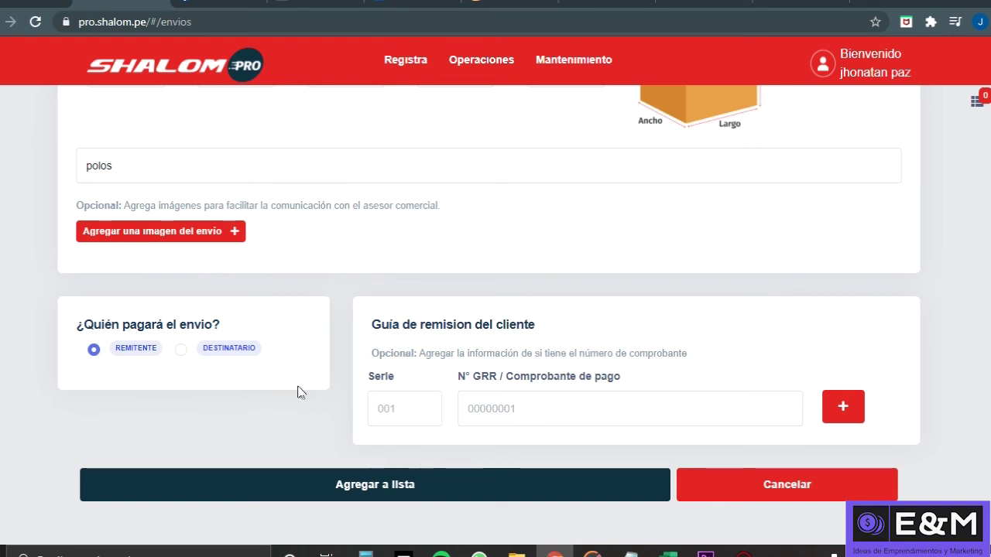
left_click(181, 349)
left_click(90, 352)
key("Return")
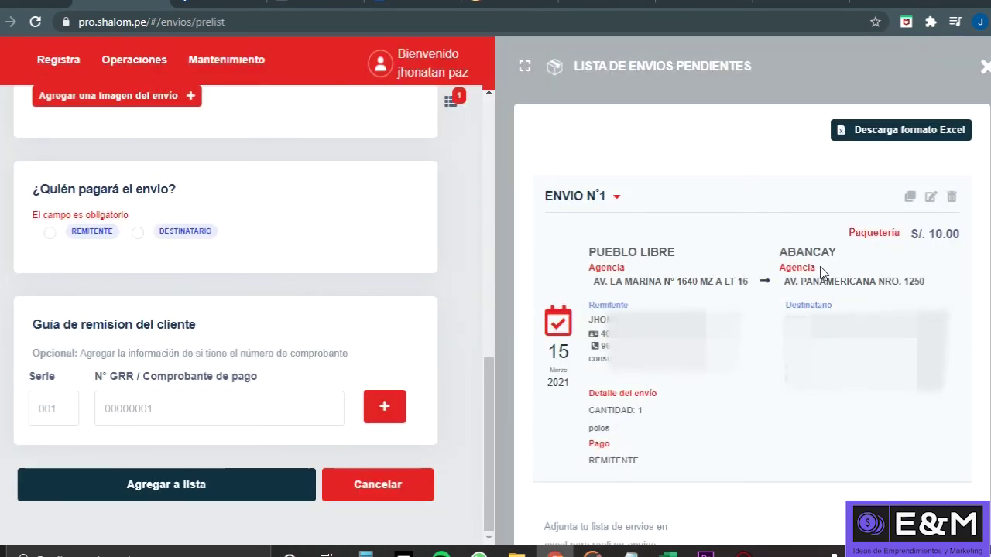
Request the shipment from Pueblo Libre to Abancay in the pending shipments list.
scroll(822, 272, "down", 1)
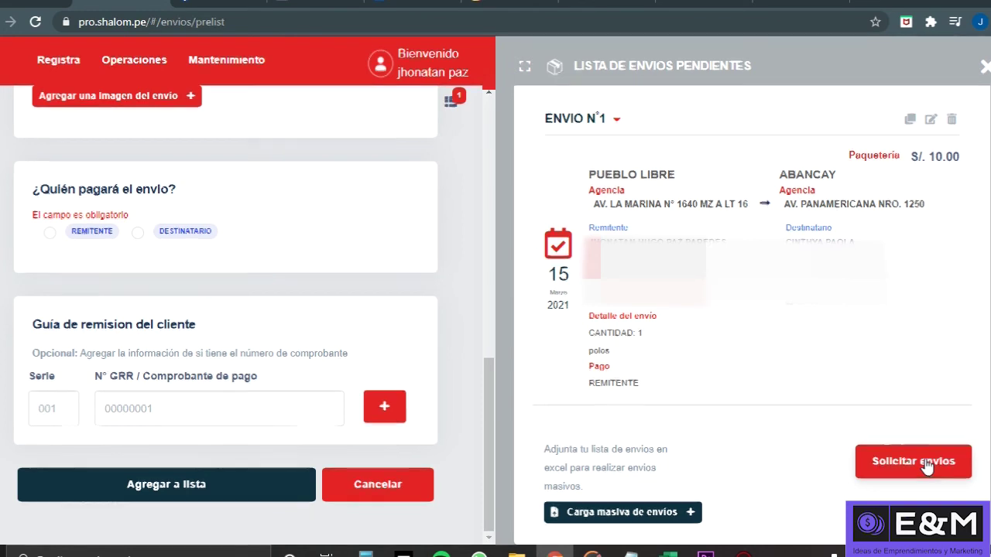
left_click(925, 462)
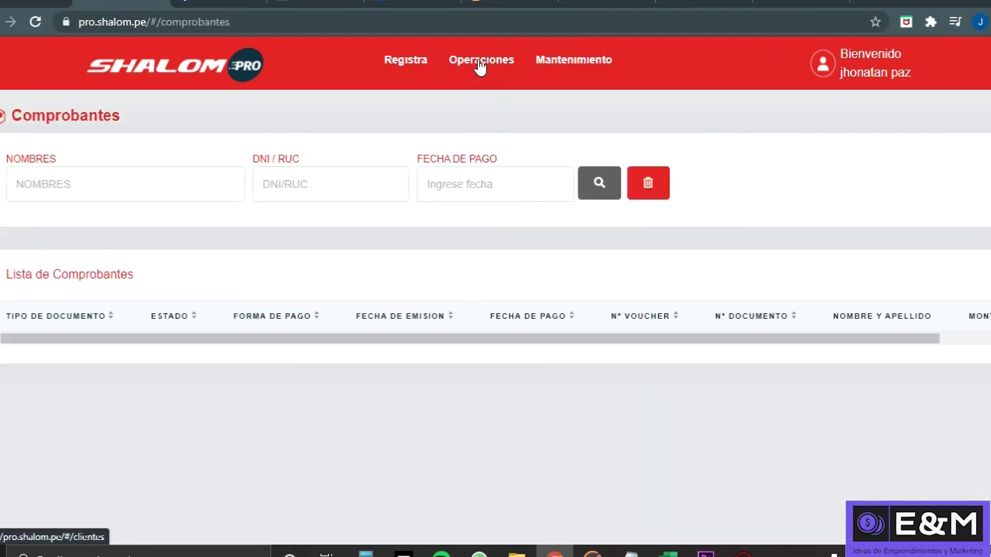
Open the shipment tracking page (Rastreo de envíos) and examine the list of shipments to pay and its payment option.
left_click(481, 65)
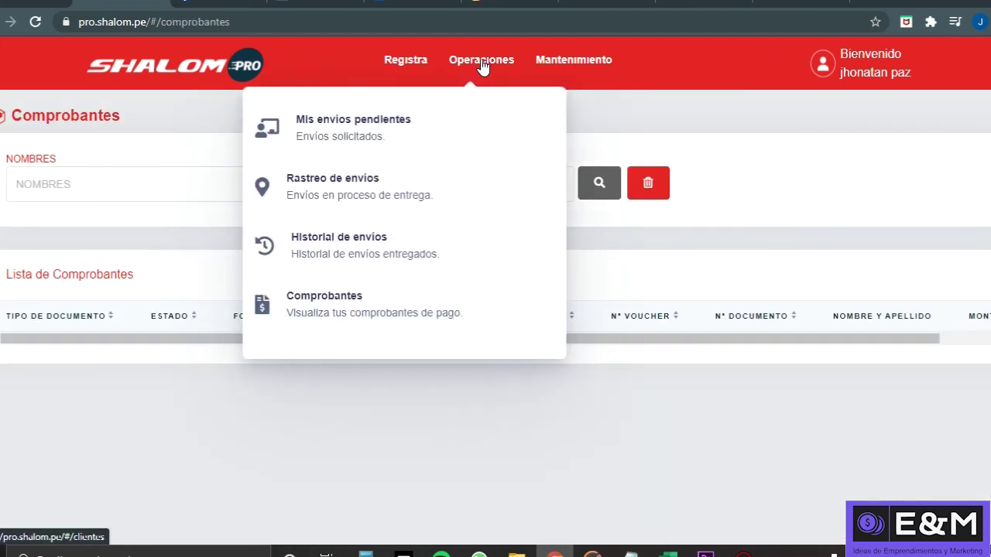
left_click(406, 192)
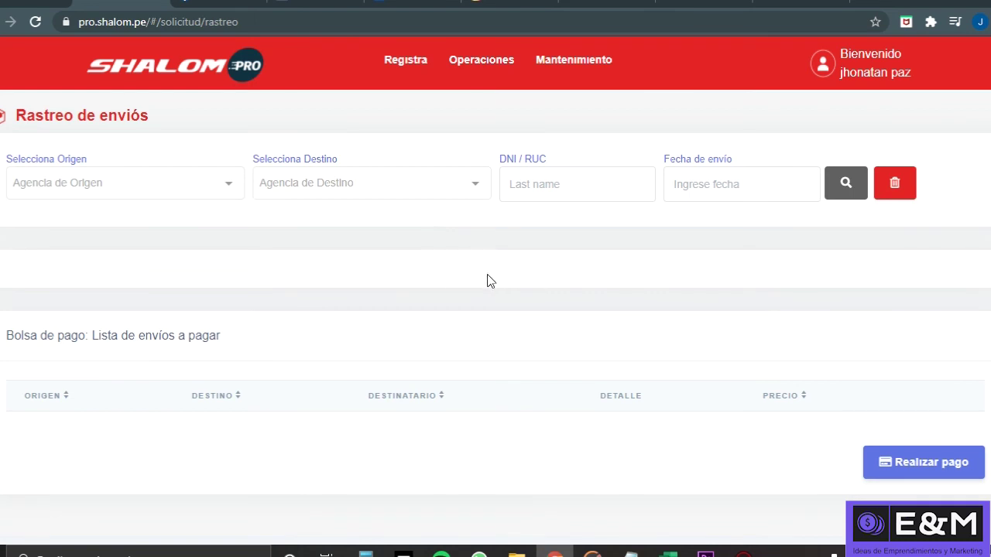
left_click_drag(5, 335, 986, 365)
left_click(980, 354)
left_click(875, 478)
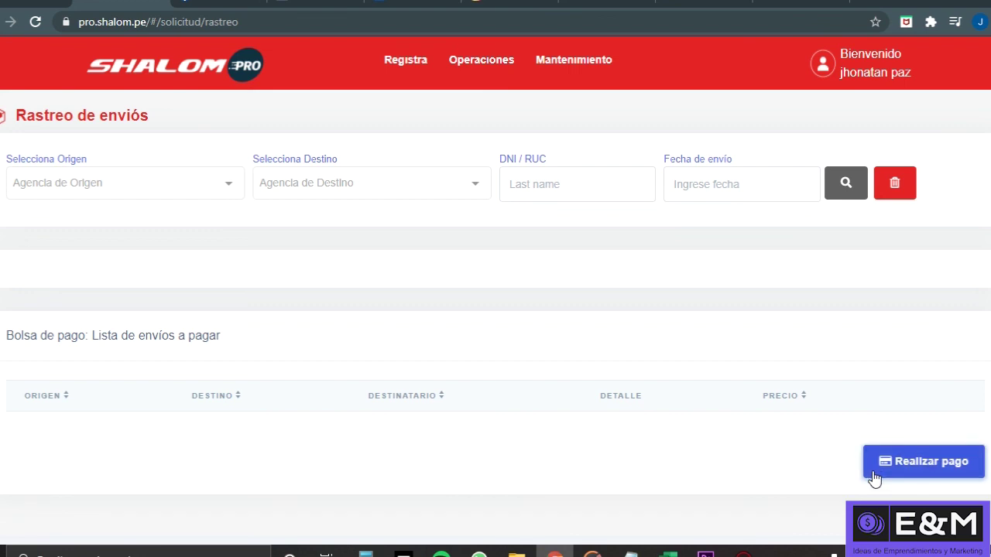